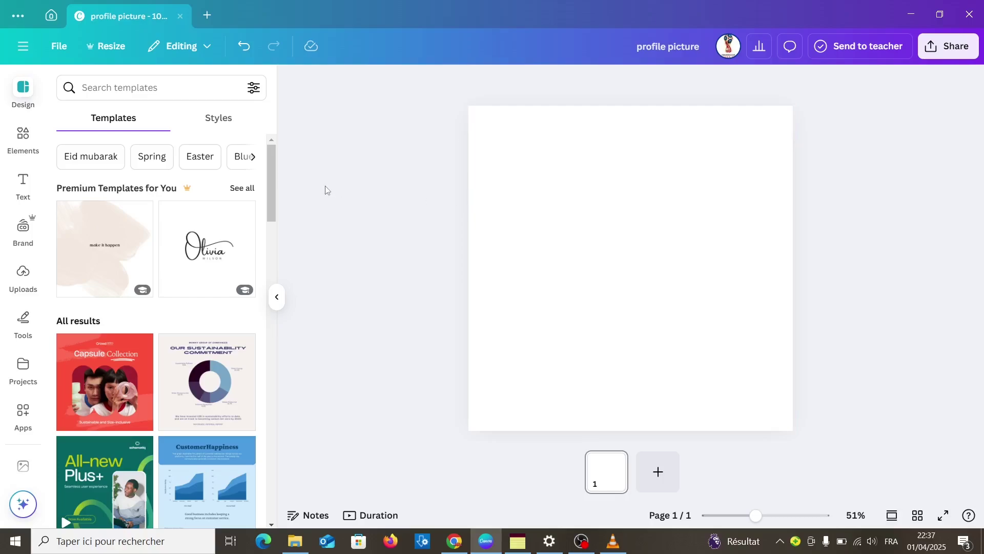
# - Search the elements library for "circle frame"
pyautogui.click(28, 144)
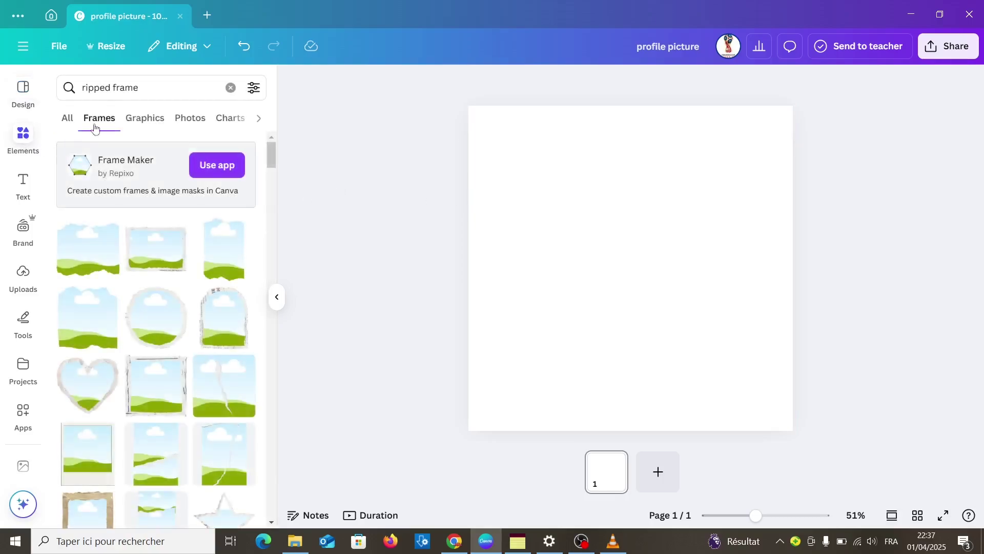
pyautogui.doubleClick(112, 88)
pyautogui.tripleClick(111, 89)
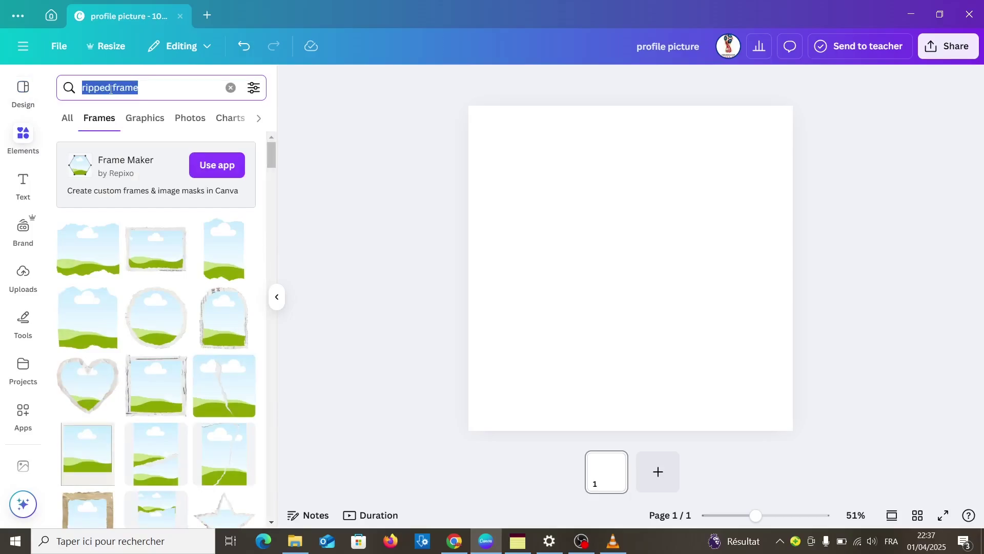
pyautogui.write('c')
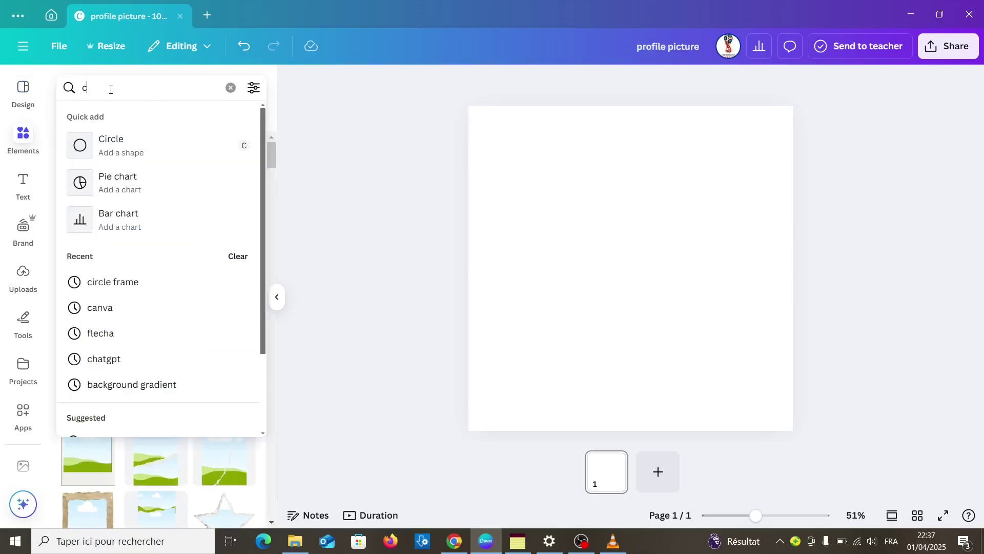
pyautogui.write('ircle f')
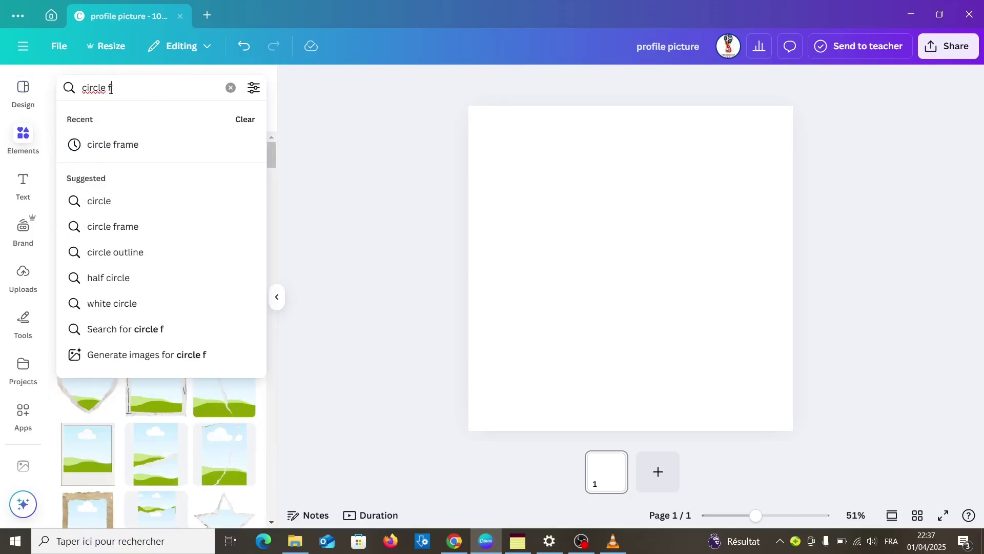
pyautogui.write('rame')
pyautogui.press('Return')
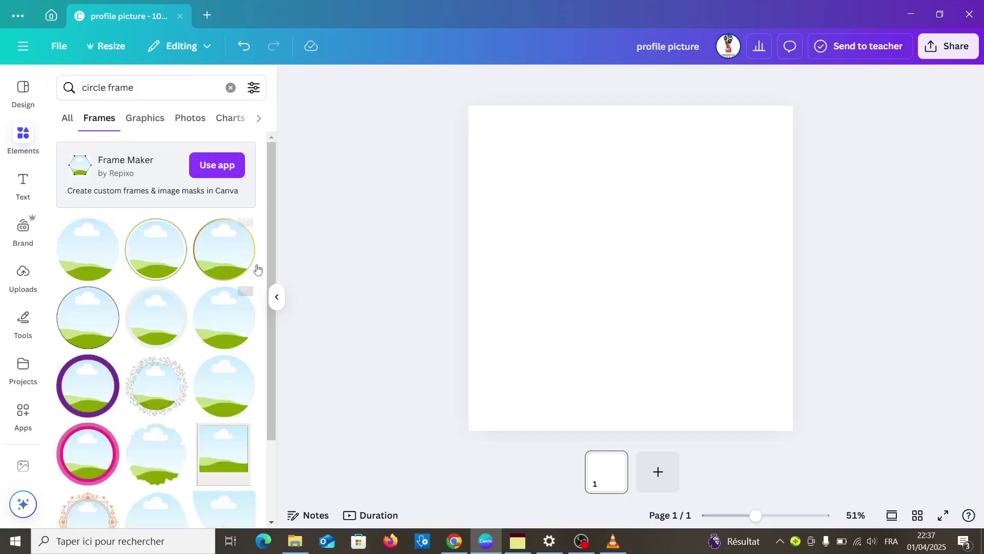
# - Add the circle frame with the thin gold border and enlarge it until it nearly fills the page
pyautogui.scroll(-2, 269, 244)
pyautogui.moveTo(282, 322); pyautogui.dragTo(304, 252)
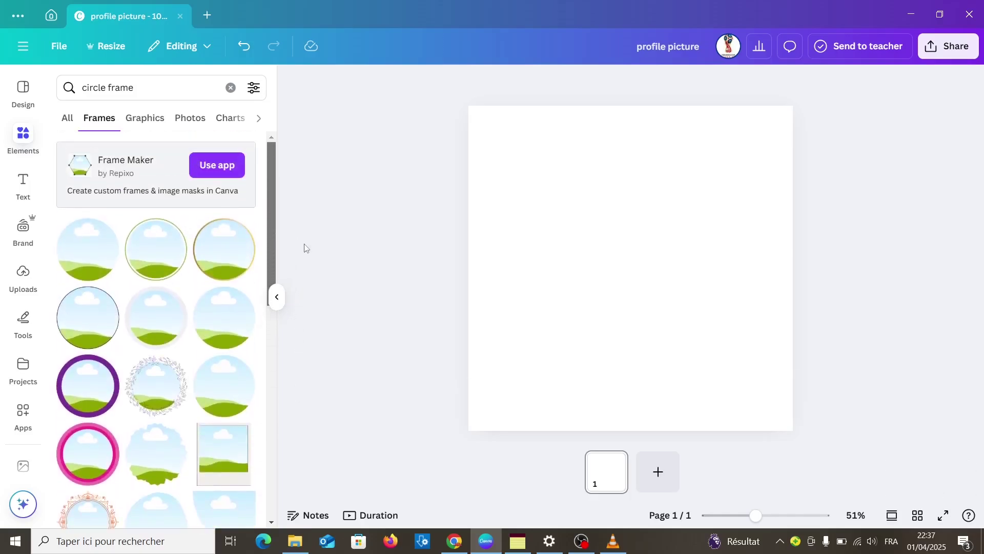
pyautogui.click(216, 261)
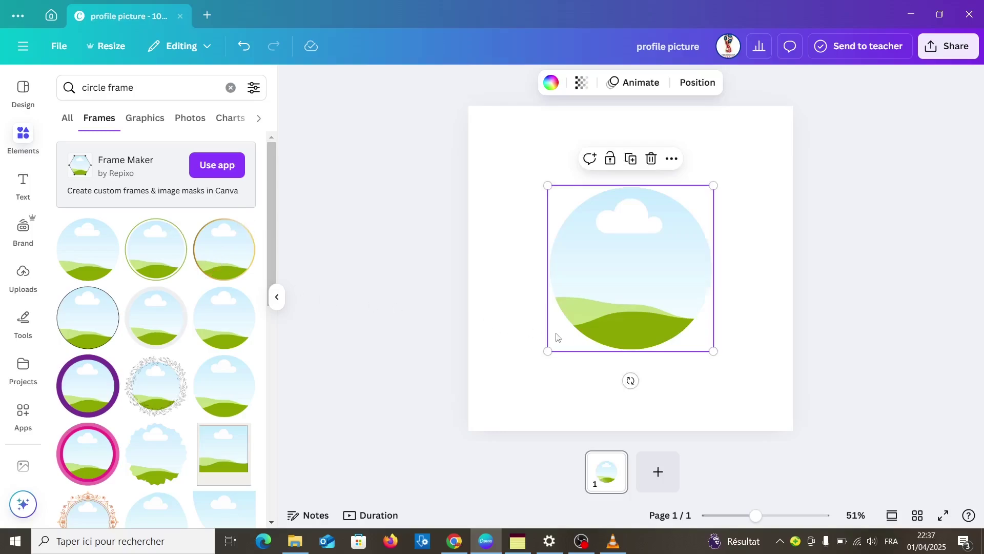
pyautogui.moveTo(552, 354); pyautogui.dragTo(501, 398)
pyautogui.moveTo(713, 186); pyautogui.dragTo(764, 133)
pyautogui.moveTo(500, 398); pyautogui.dragTo(488, 416)
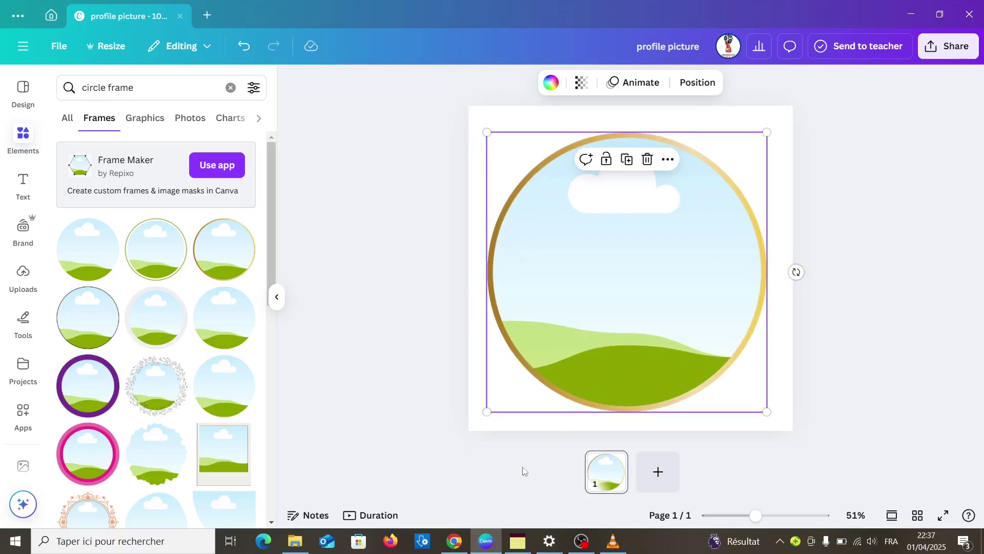
# - Switch to Chrome, search for "grok 3" and open the Grok site
pyautogui.click(449, 537)
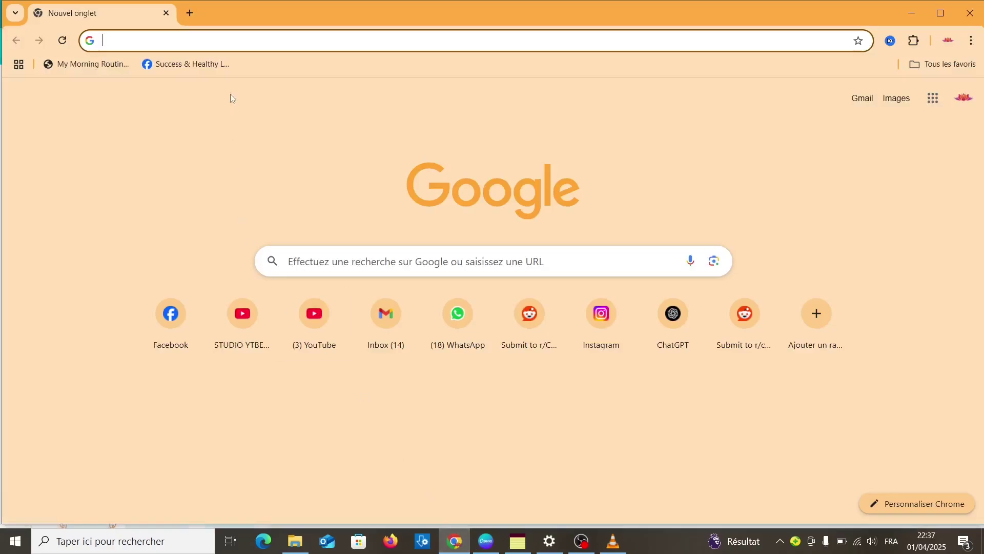
pyautogui.write('grok ')
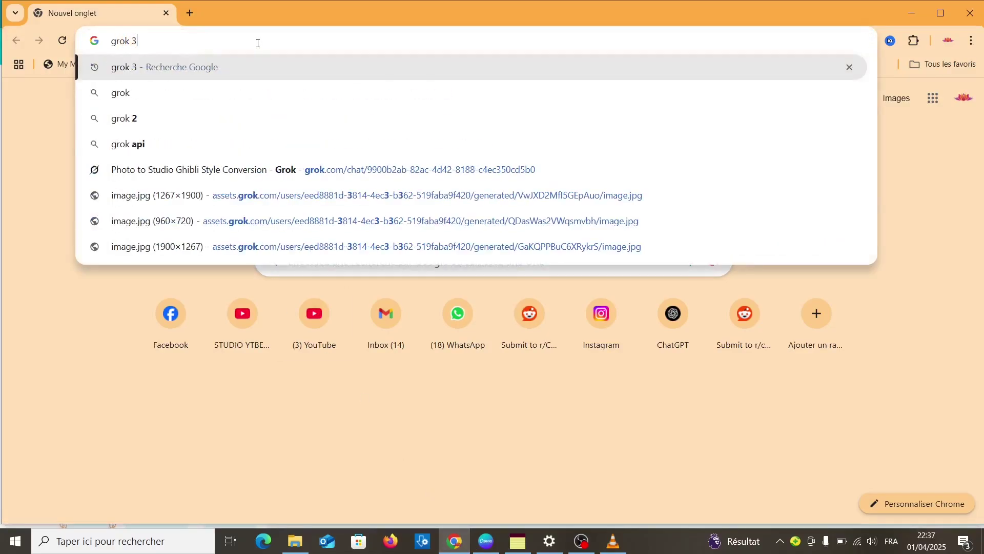
pyautogui.write('3')
pyautogui.press('Return')
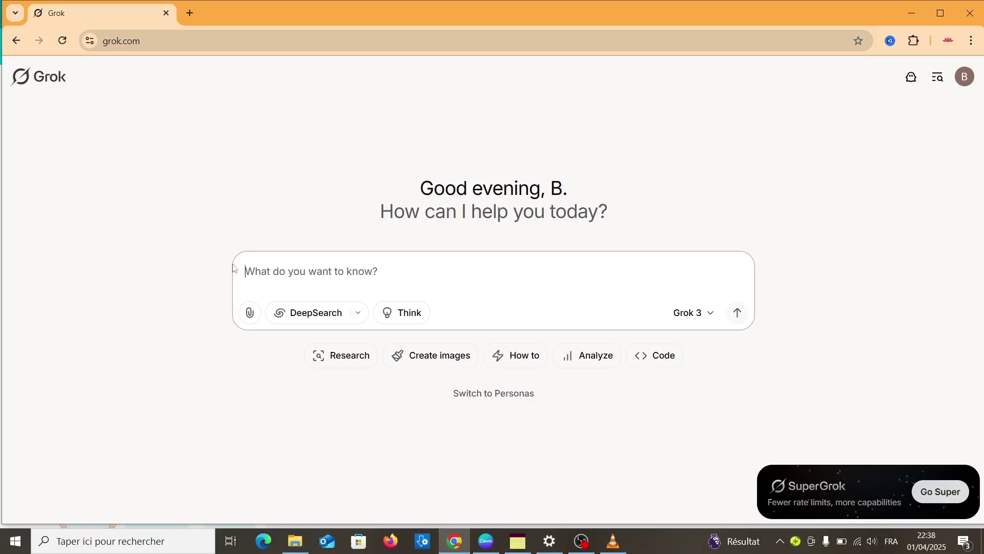
# - Attach the woman's portrait photo 10.jpg from the Téléchargements folder to the Grok prompt
pyautogui.click(250, 314)
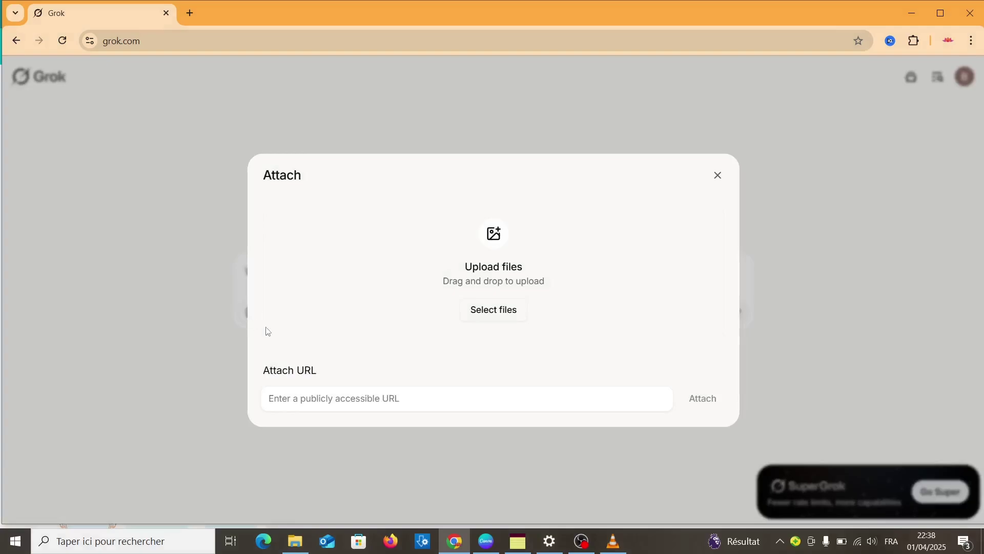
pyautogui.click(480, 313)
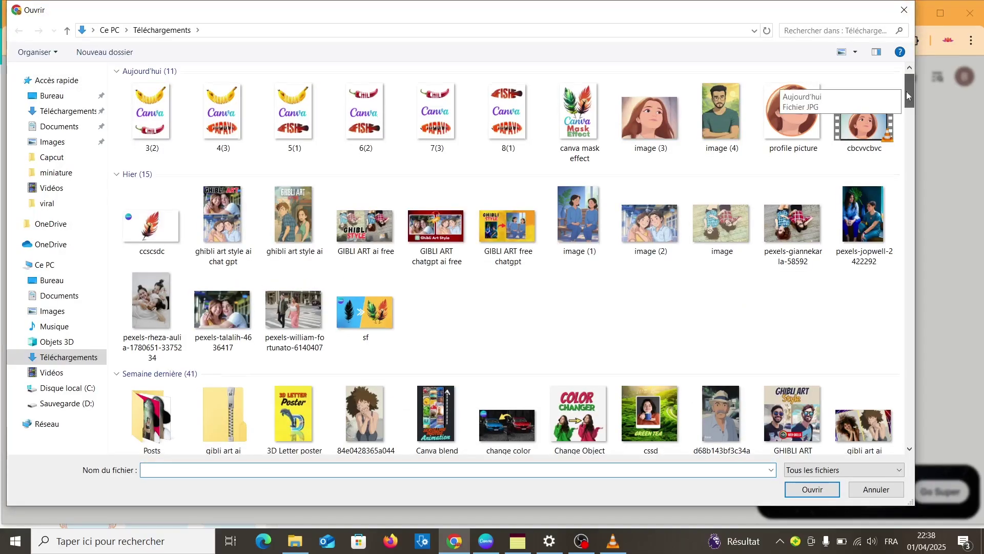
pyautogui.moveTo(906, 91); pyautogui.dragTo(918, 202)
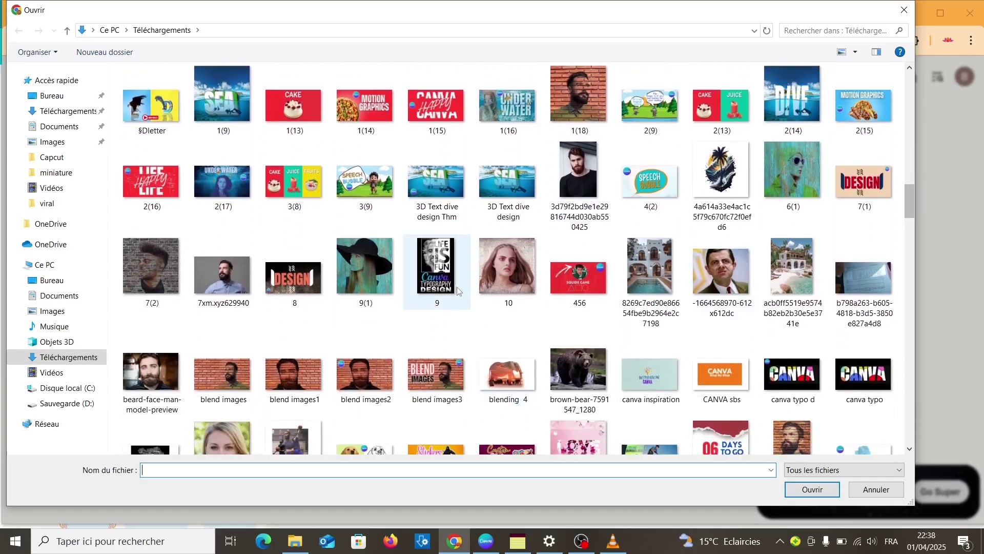
pyautogui.doubleClick(513, 277)
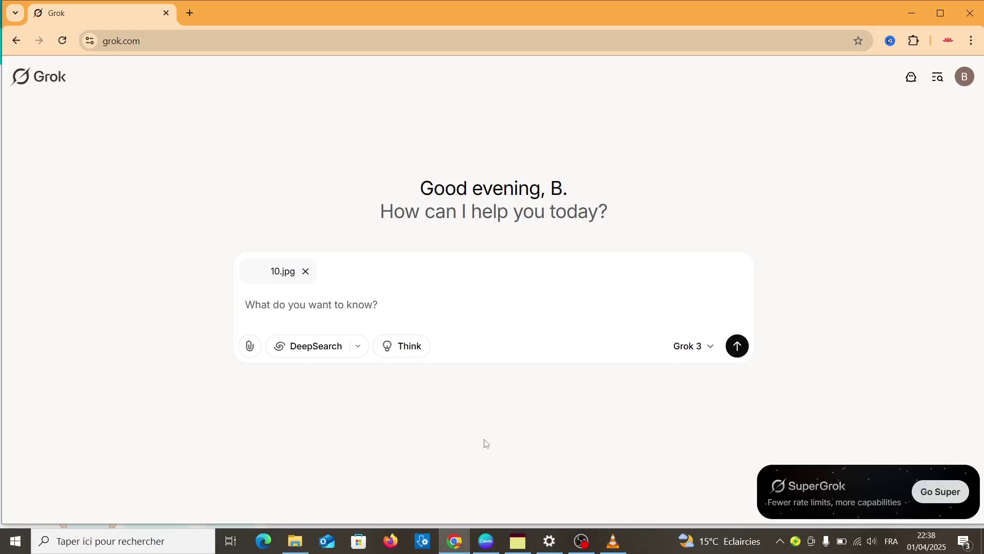
# - Switch to My Notes and copy the "Turn this photo into Studio Ghibli anime" paragraph from the YouTube prompt note
pyautogui.click(522, 536)
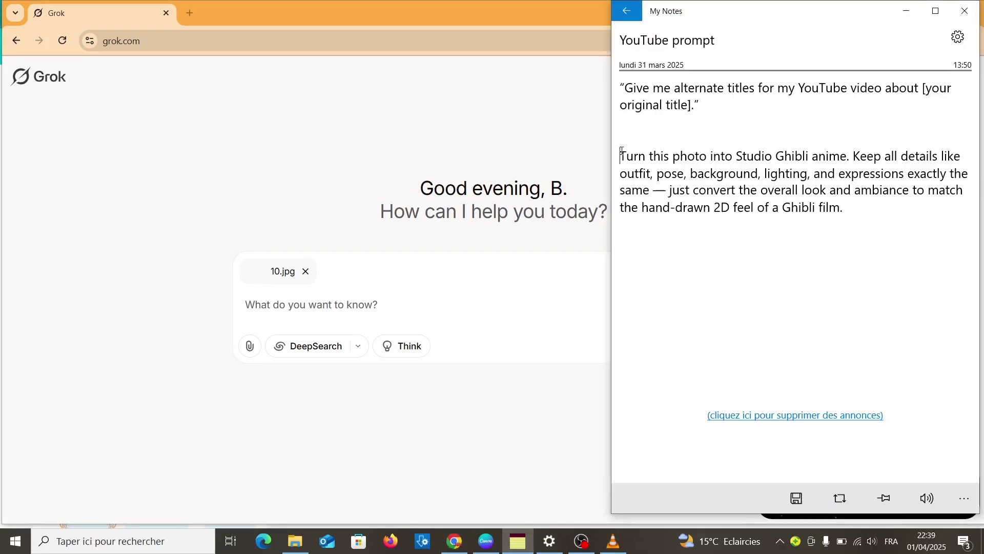
pyautogui.moveTo(622, 152); pyautogui.dragTo(842, 207)
pyautogui.hotkey('ctrl', 'c')
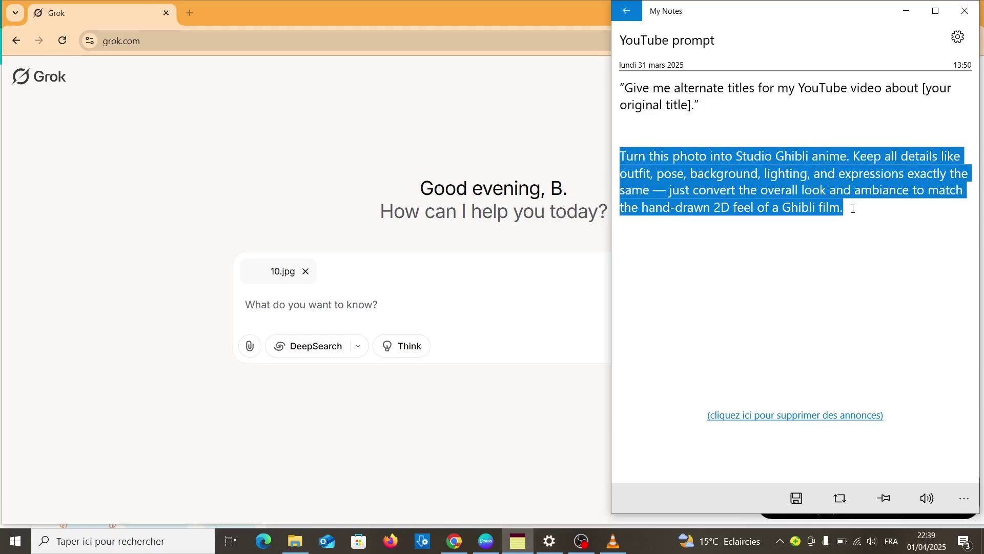
pyautogui.rightClick(813, 185)
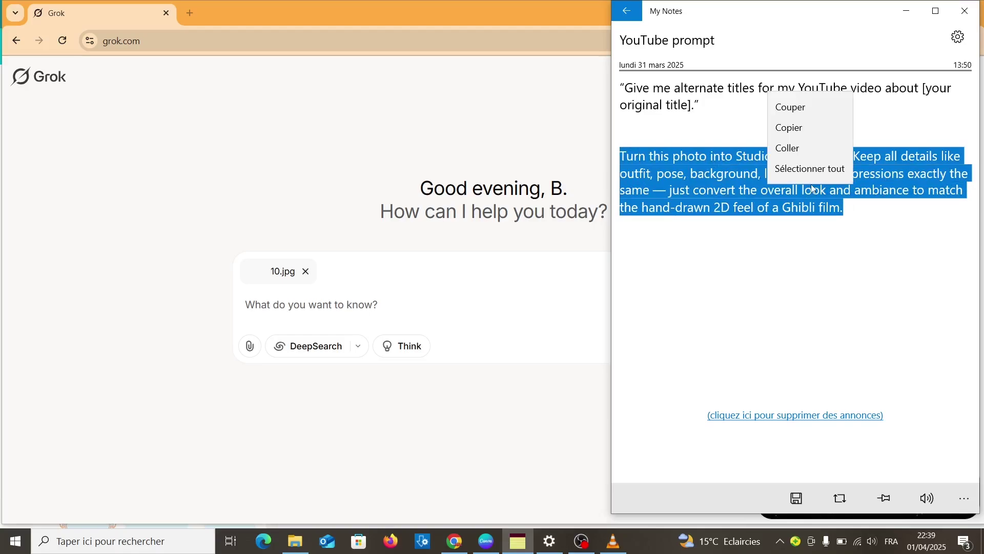
pyautogui.click(800, 130)
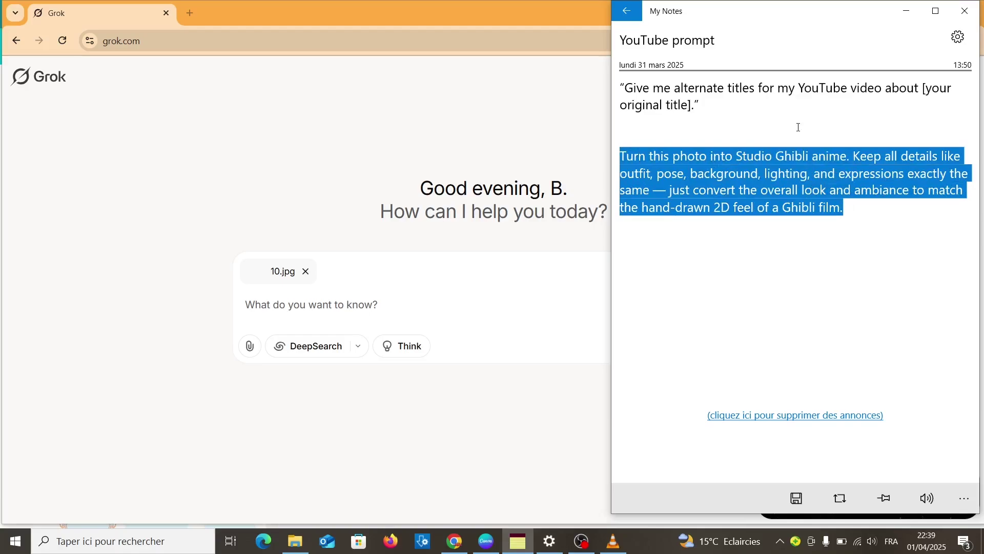
# - Paste the copied Studio Ghibli prompt into Grok's message and send it with the attached photo
pyautogui.click(341, 309)
pyautogui.rightClick(342, 311)
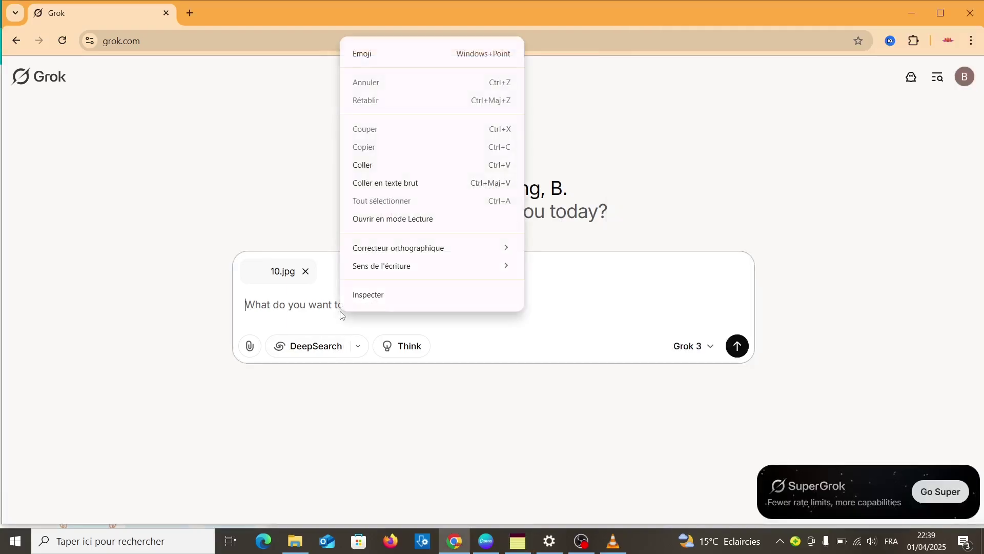
pyautogui.click(381, 169)
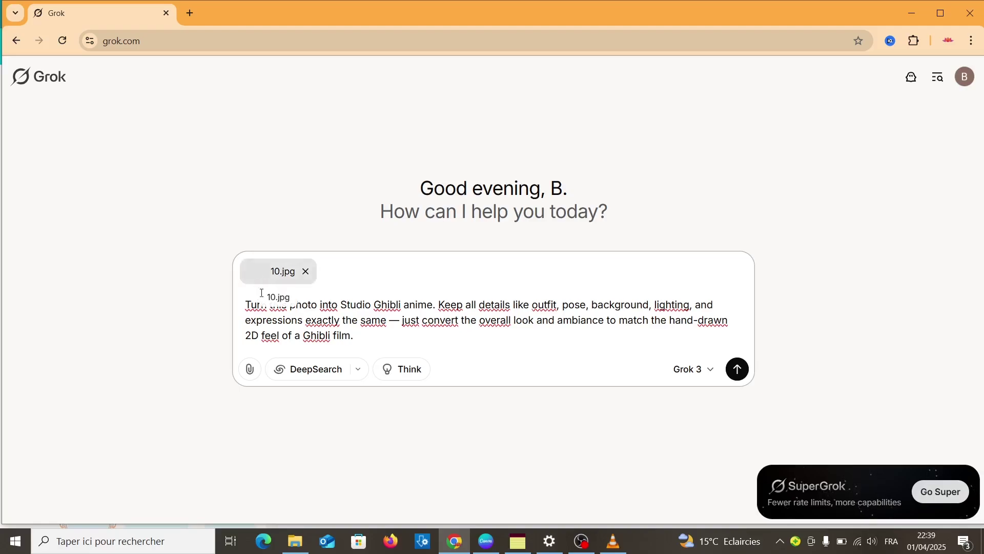
pyautogui.click(740, 373)
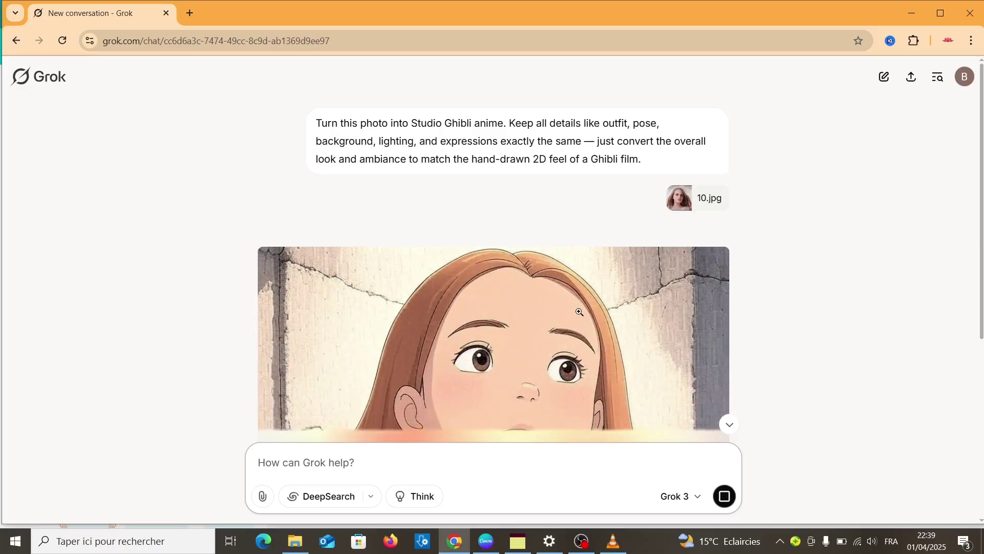
# - Open the generated Ghibli-style portrait at full size and save it as image (5).jpg in Téléchargements
pyautogui.click(542, 361)
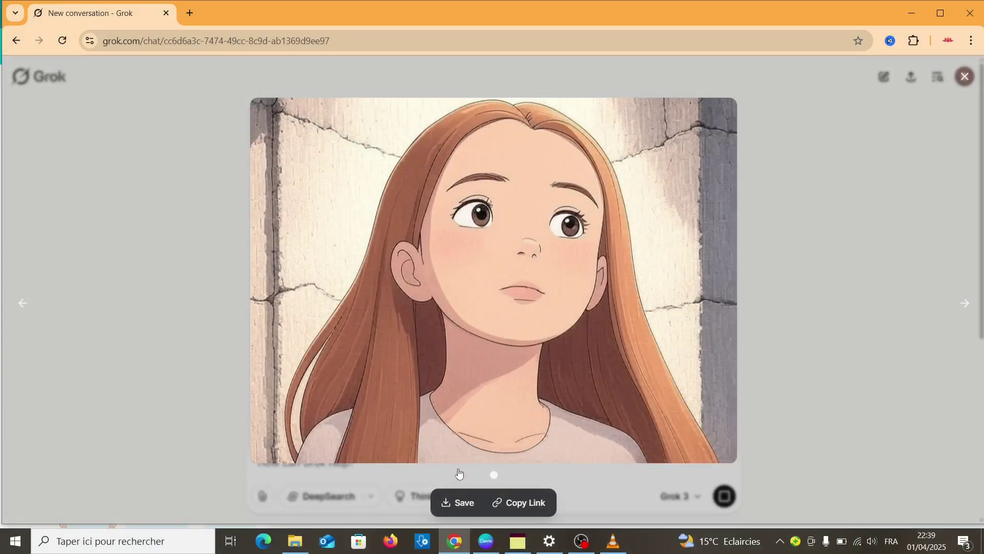
pyautogui.click(451, 505)
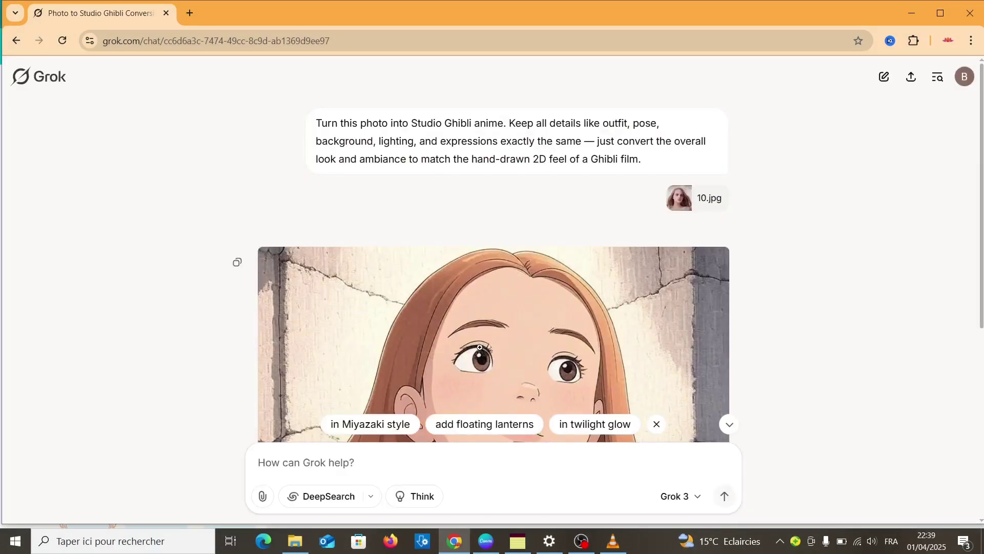
pyautogui.click(482, 343)
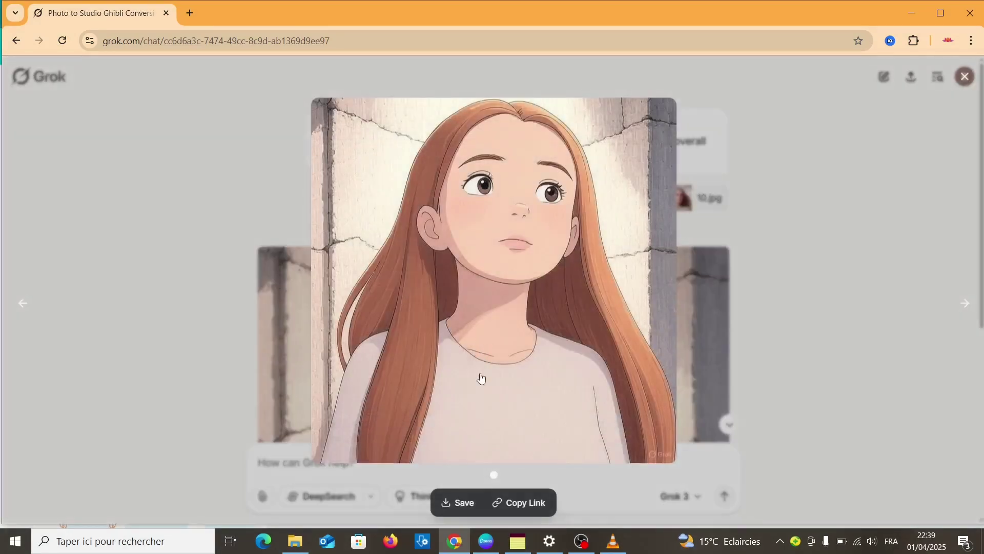
pyautogui.click(451, 501)
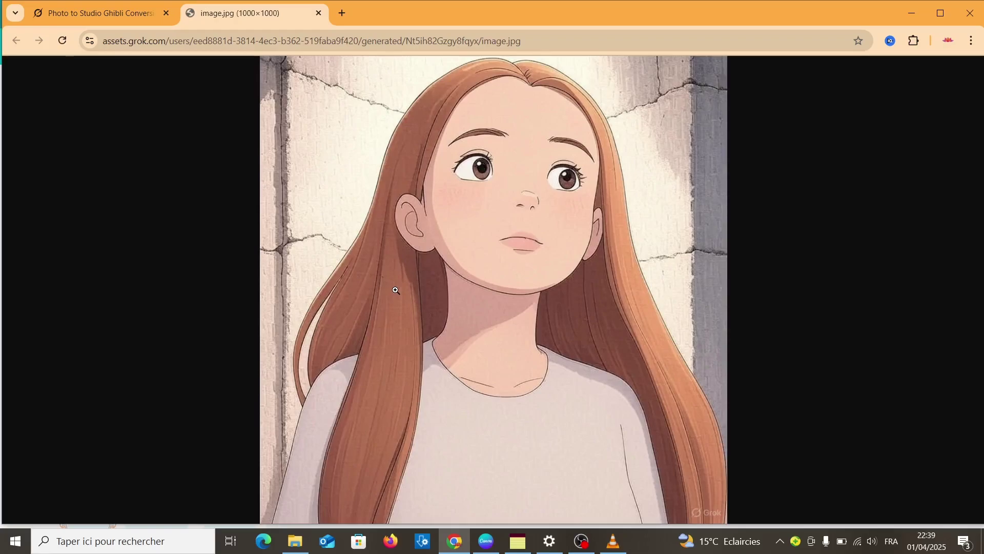
pyautogui.rightClick(494, 287)
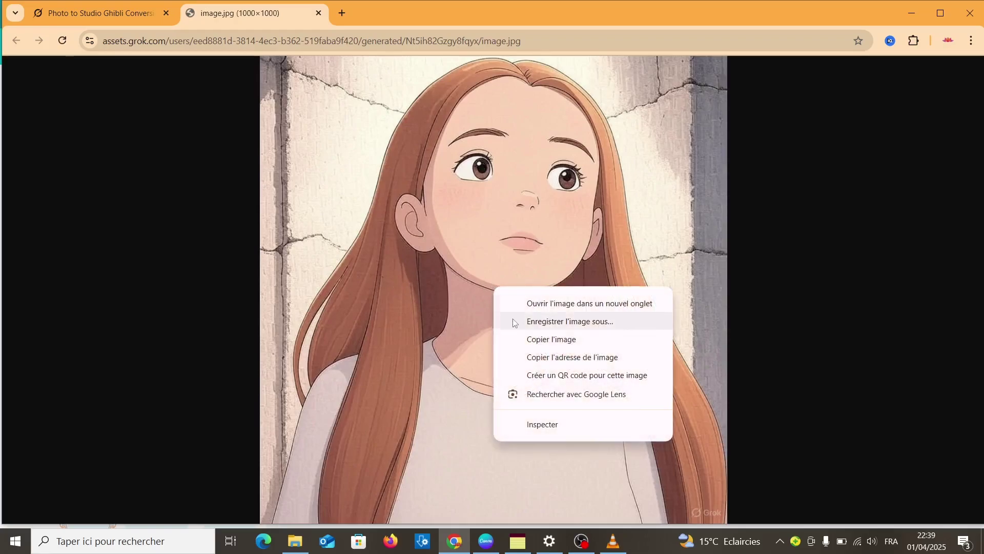
pyautogui.click(551, 325)
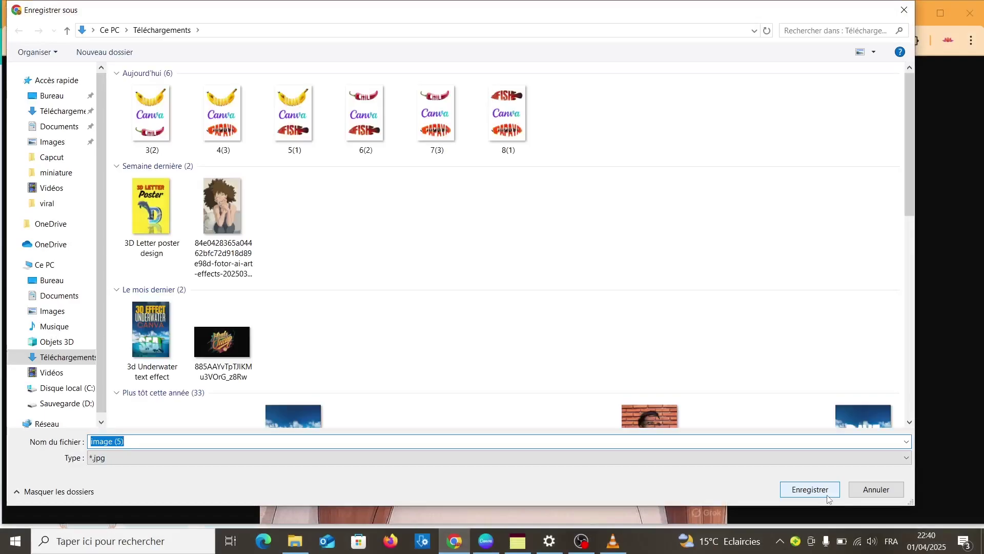
pyautogui.click(819, 491)
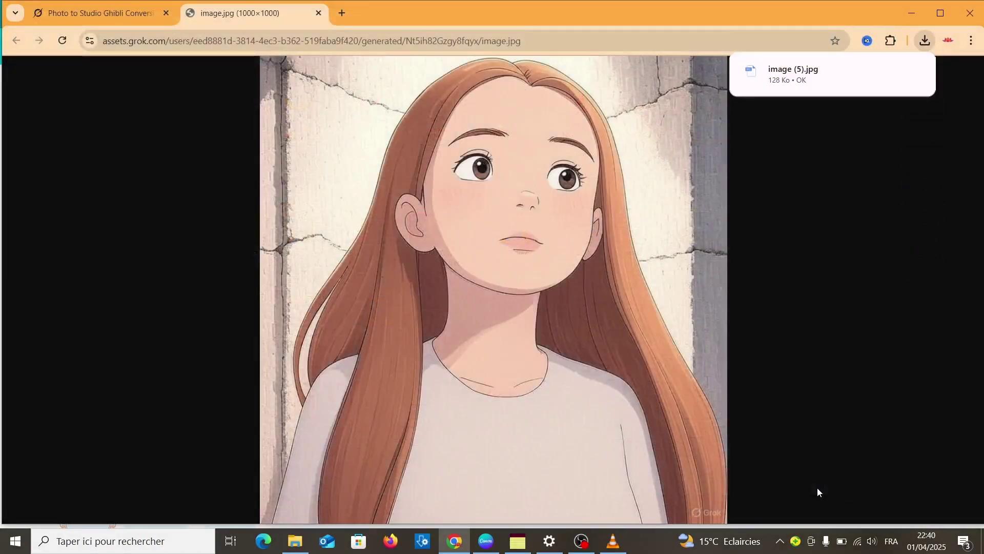
# - Switch back to Canva and upload image (5) from the Téléchargements folder
pyautogui.click(487, 547)
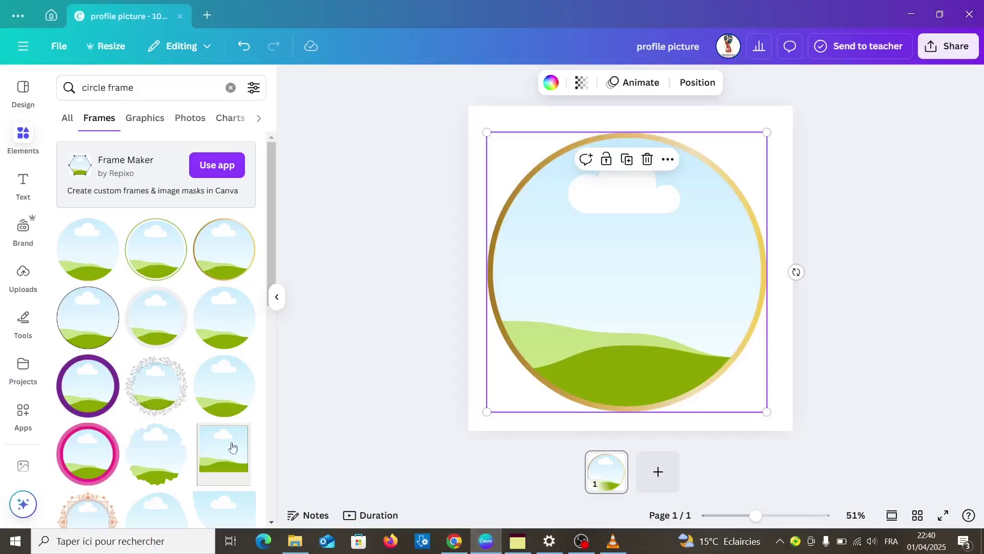
pyautogui.click(29, 282)
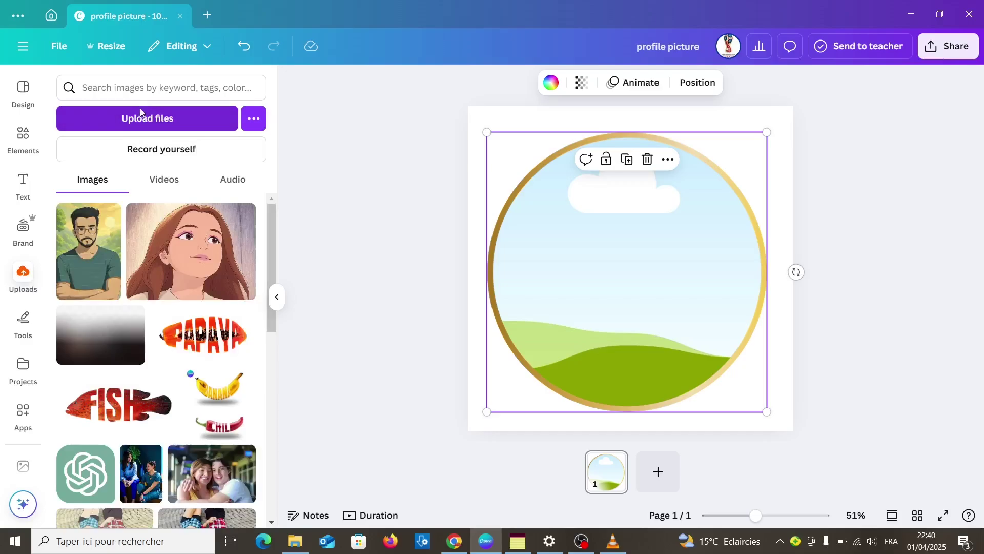
pyautogui.click(141, 110)
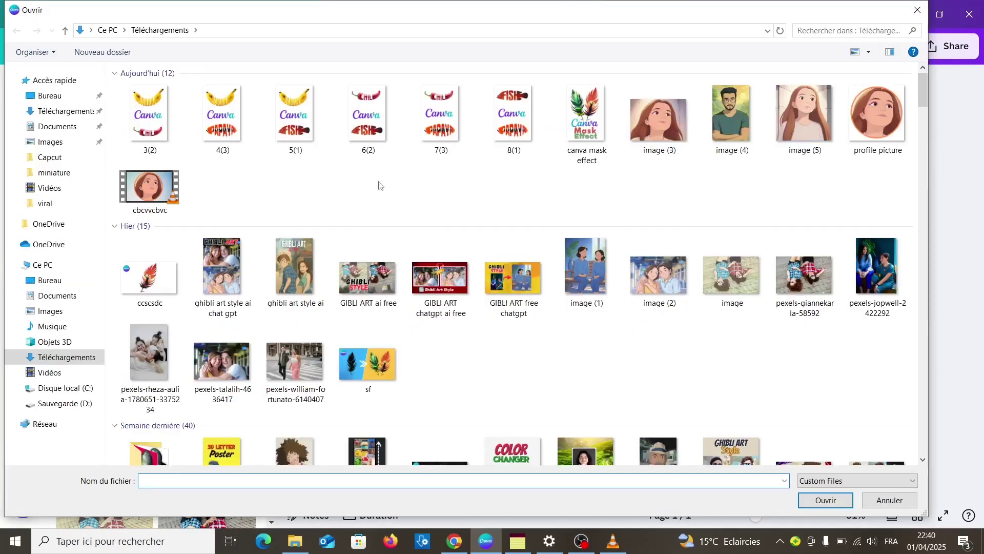
pyautogui.doubleClick(790, 129)
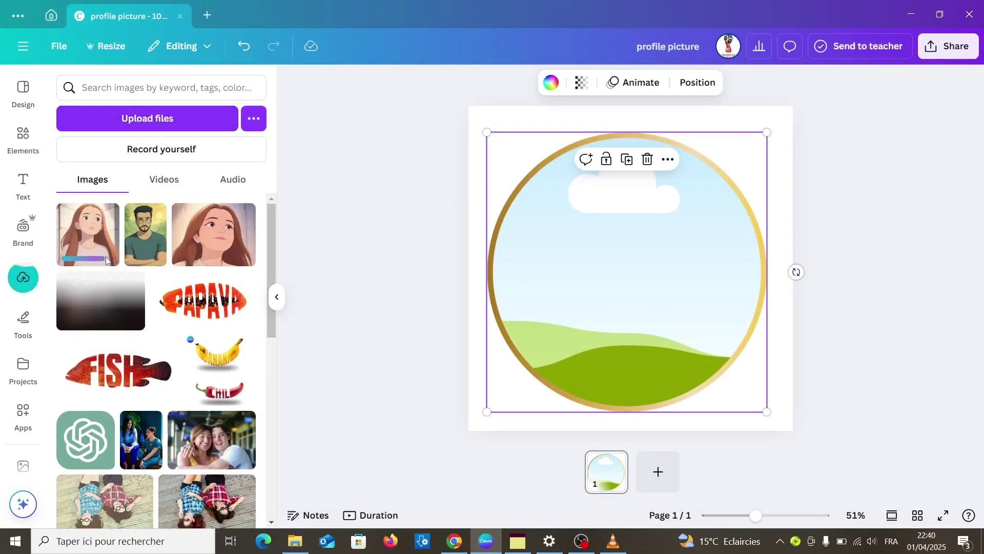
# - Place the uploaded Ghibli-style portrait in the gold circle frame and adjust its crop so the face and shoulders fill the circle
pyautogui.moveTo(95, 250)
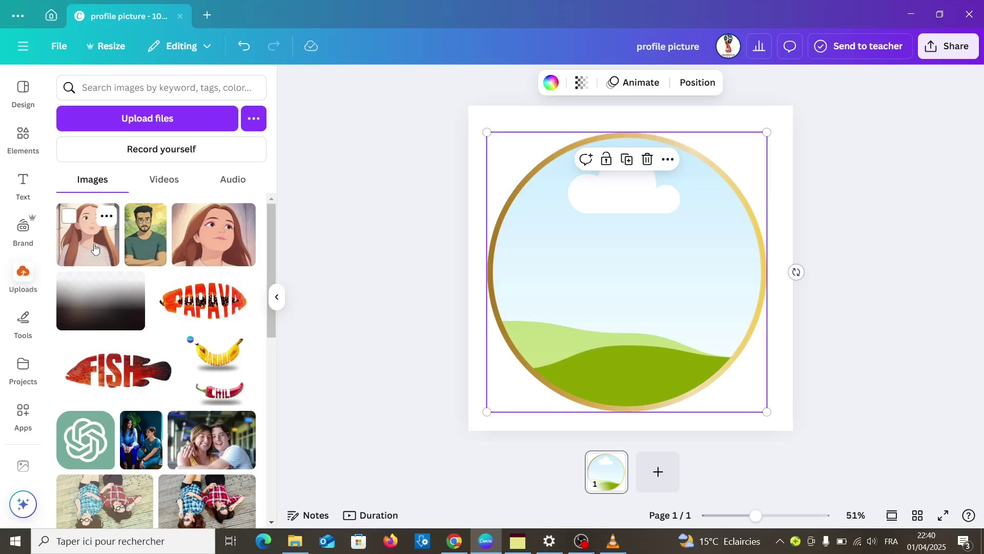
pyautogui.click(94, 248)
pyautogui.moveTo(645, 306); pyautogui.dragTo(666, 339)
pyautogui.doubleClick(662, 300)
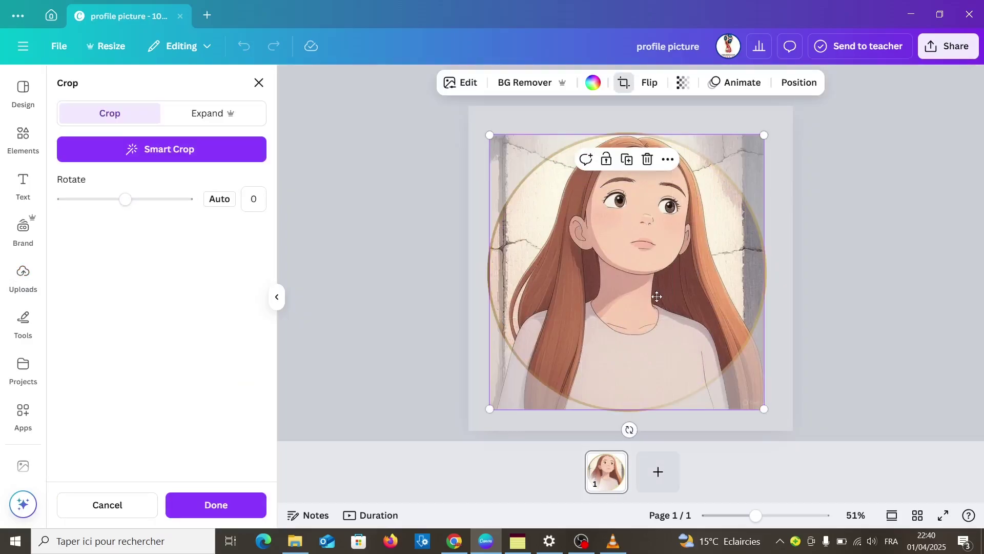
pyautogui.click(223, 505)
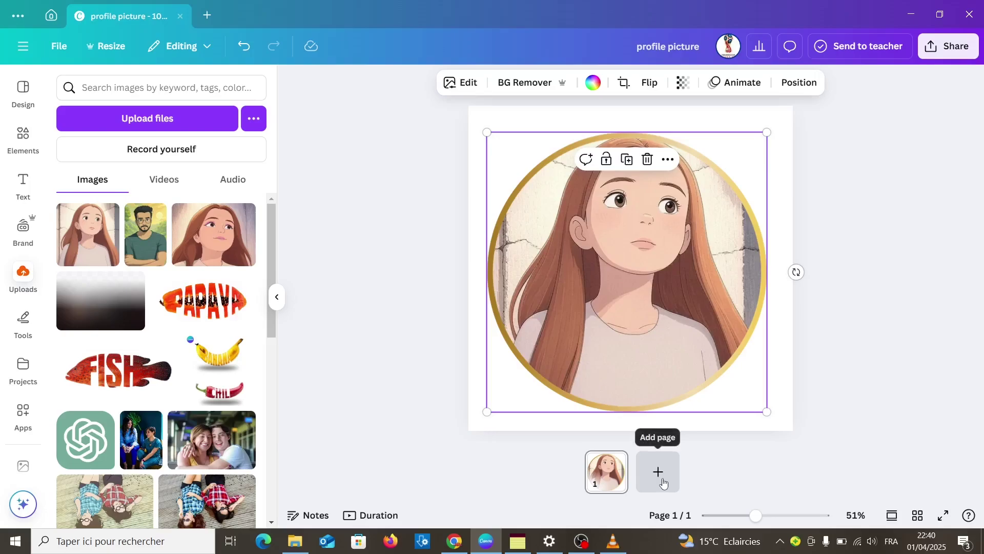
pyautogui.click(475, 417)
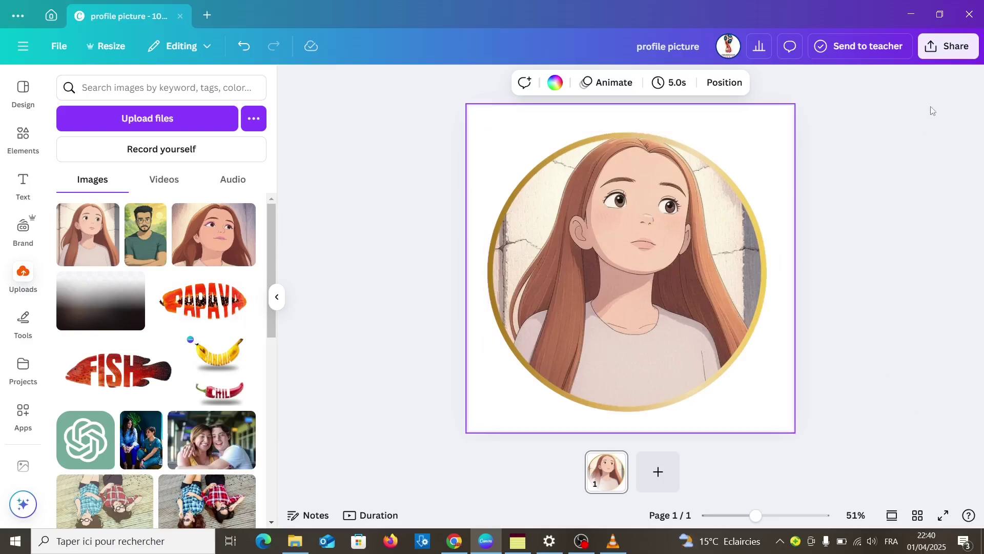
# - Download the profile picture design as a PNG at size 1 with a transparent background
pyautogui.click(943, 52)
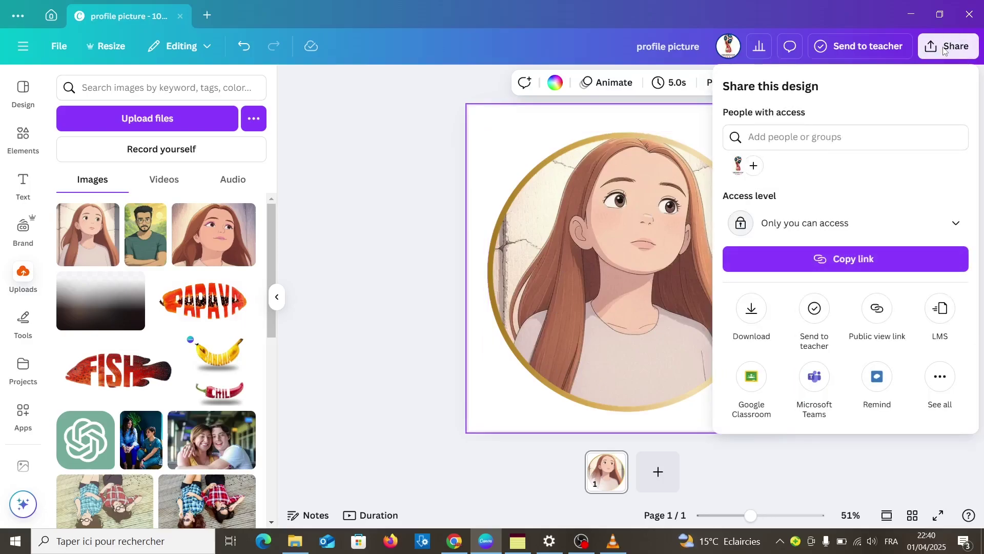
pyautogui.click(753, 308)
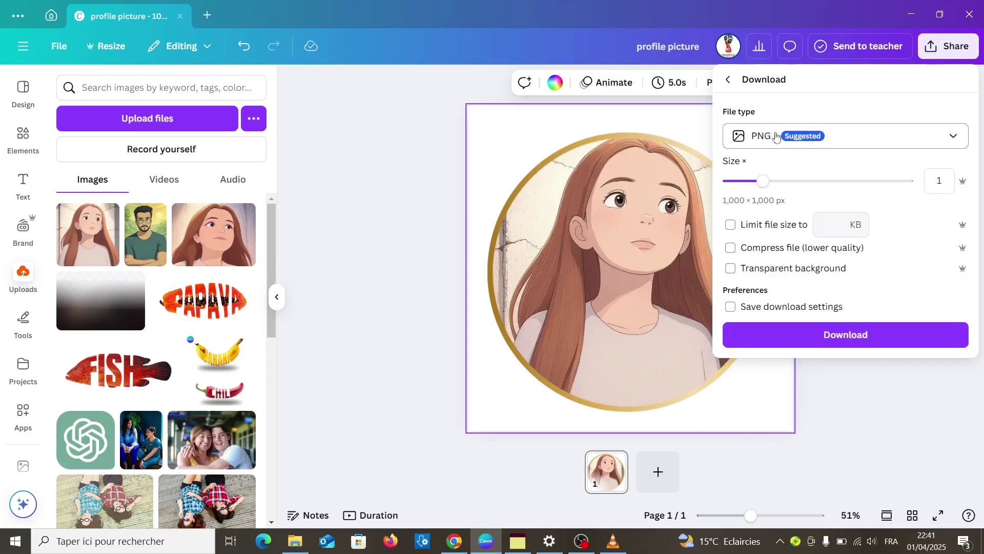
pyautogui.click(731, 270)
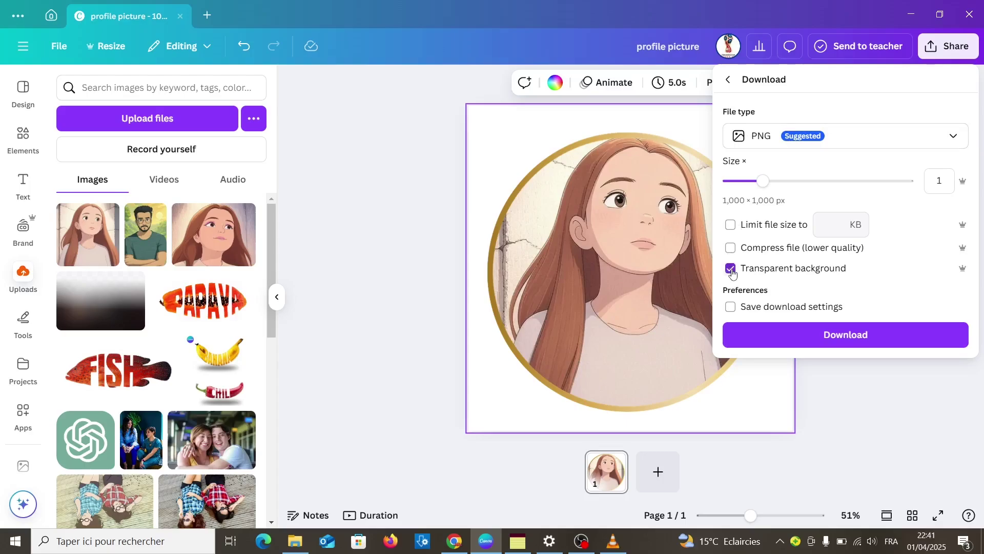
pyautogui.click(815, 340)
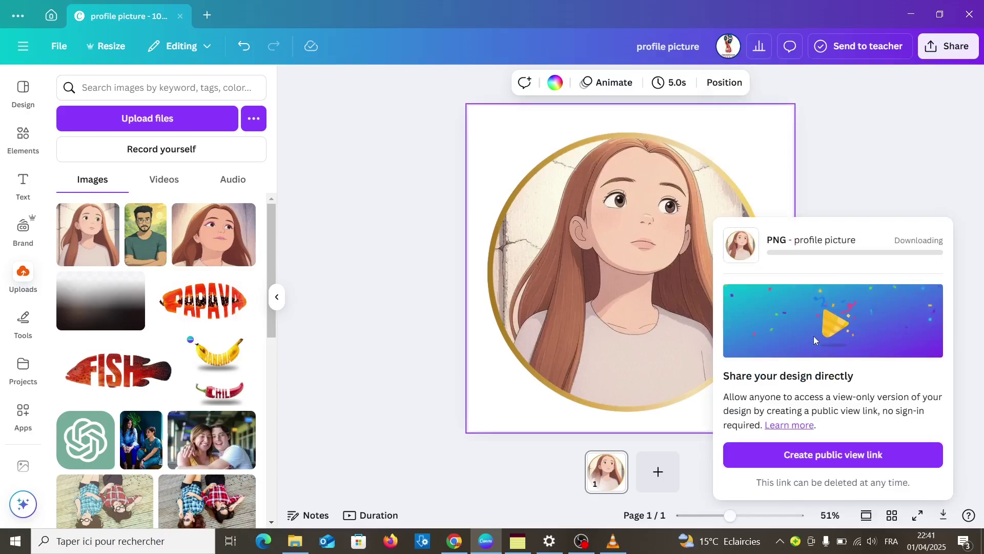